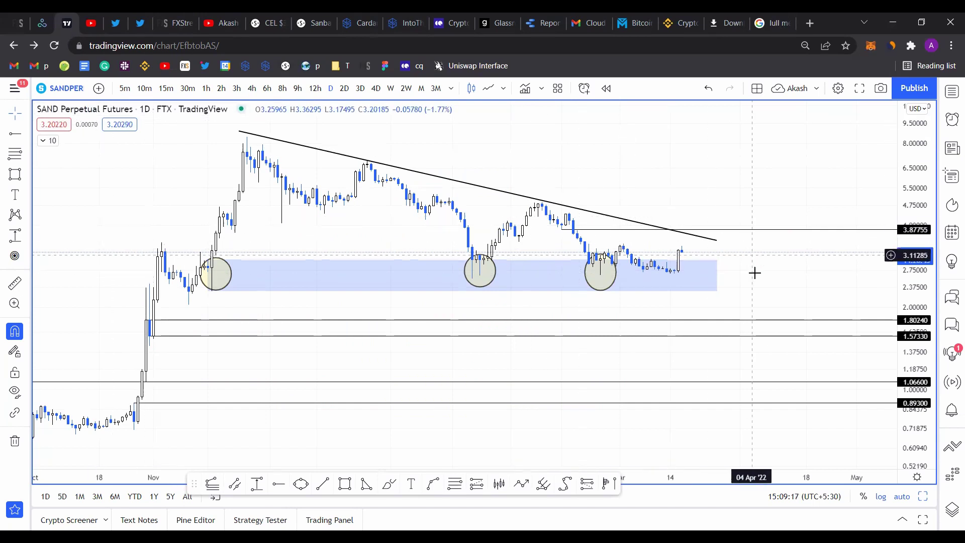
Check the FXStreet YouTube and FXScrypto Twitter pages, then return to the SAND perpetual chart.
click(91, 23)
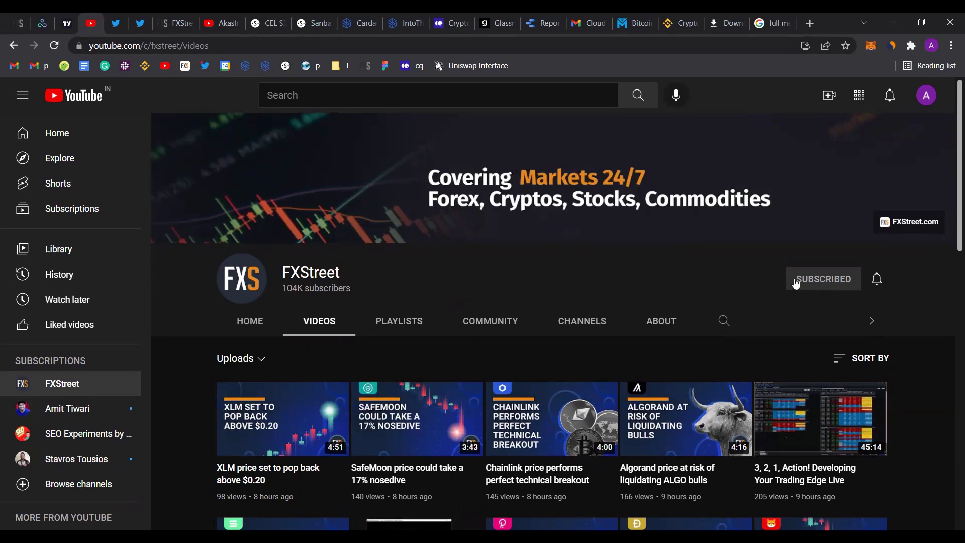
click(118, 22)
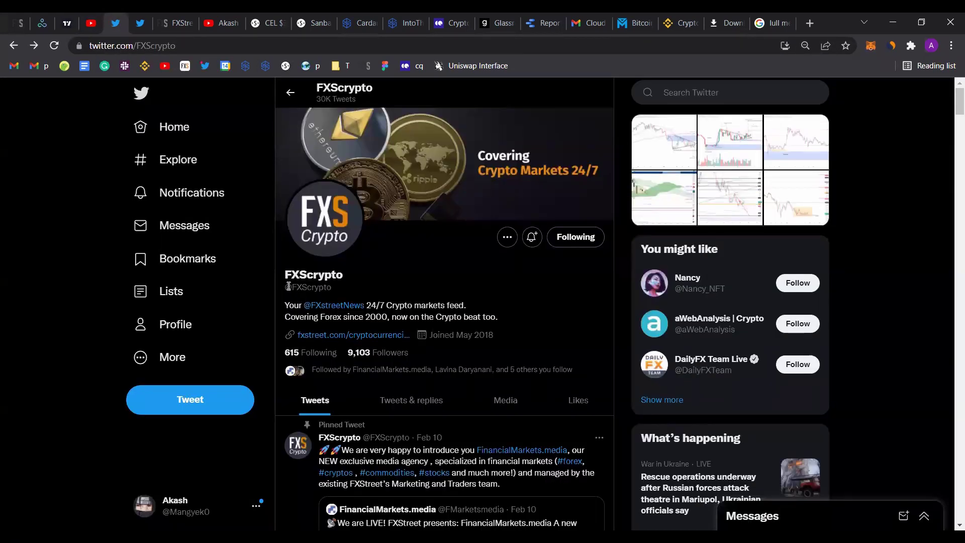
click(67, 23)
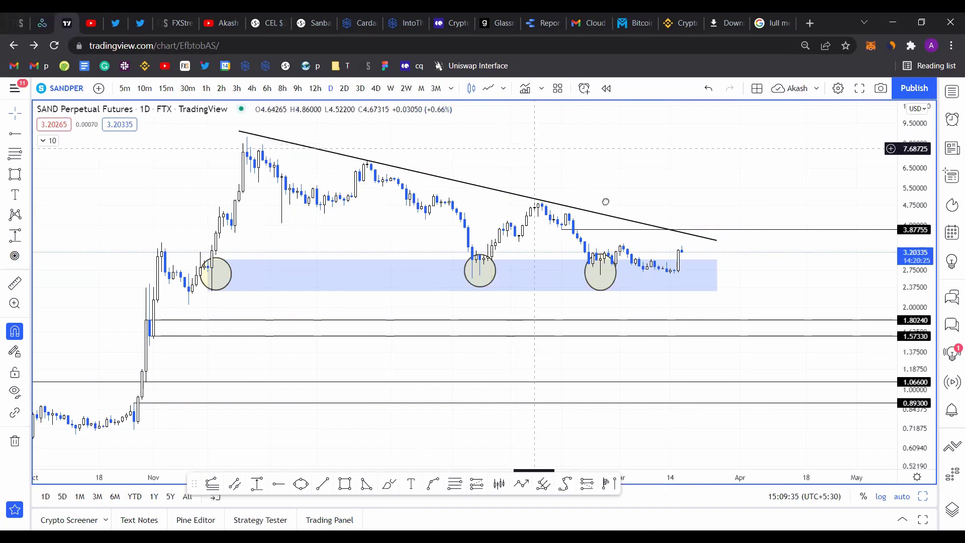
Reframe the candles and inspect the descending trendline.
drag(605, 200, 676, 181)
scroll(741, 172, up, 1)
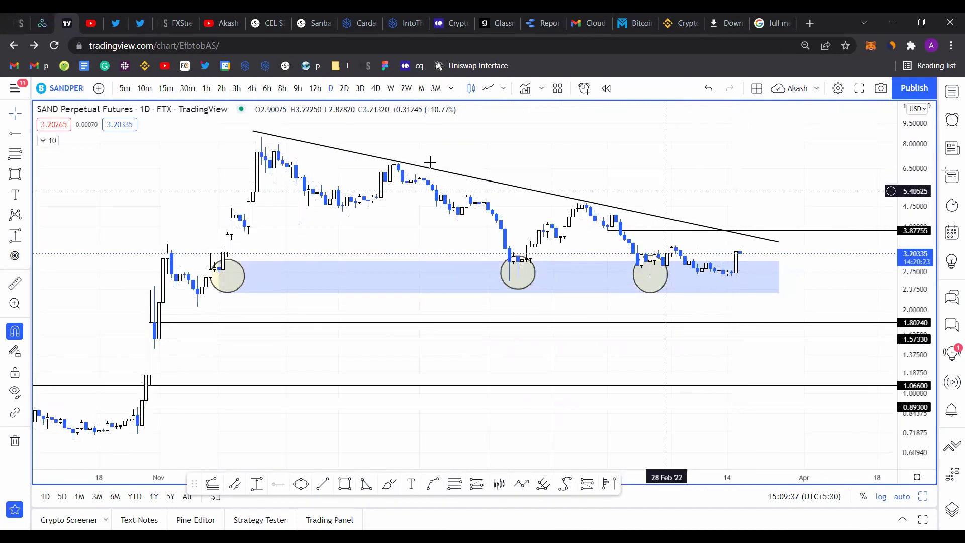
click(260, 133)
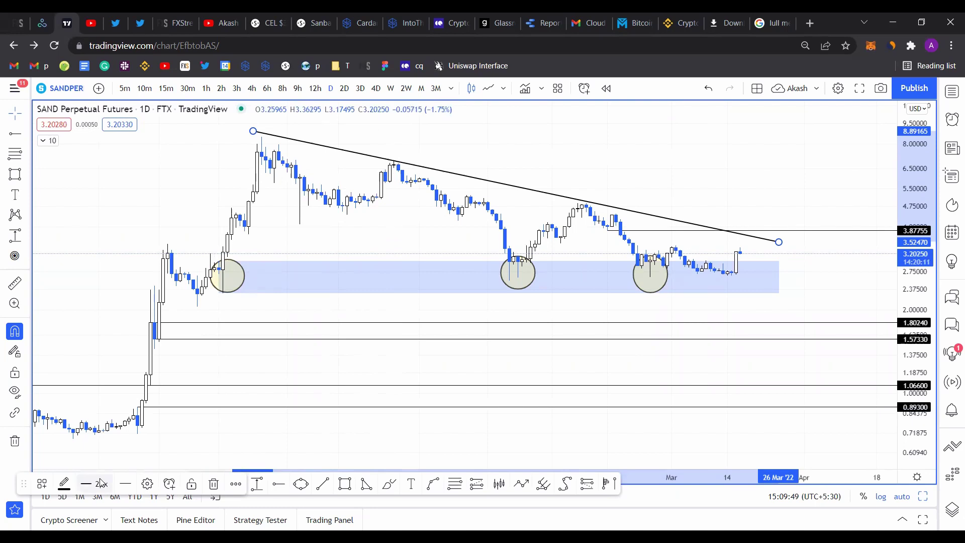
click(397, 419)
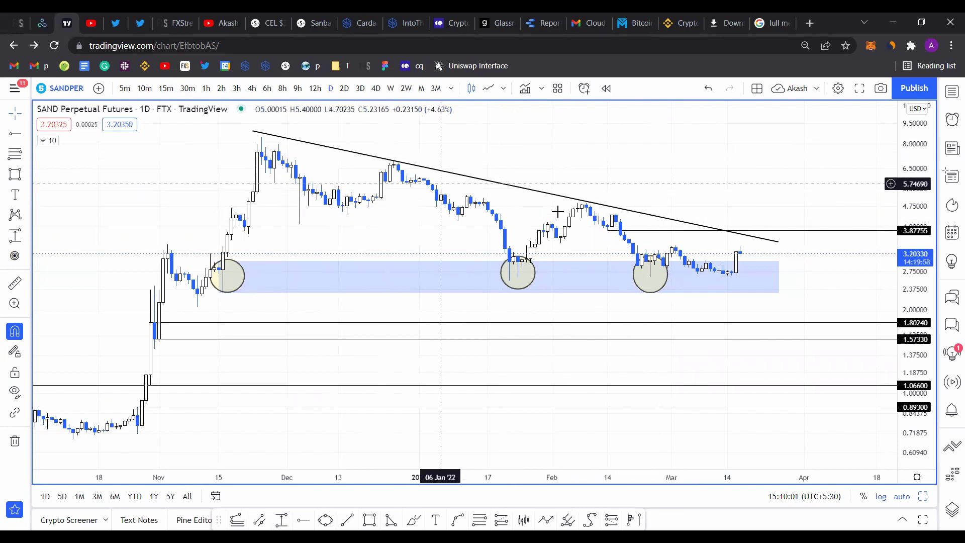
Stretch the blue zone rightward and label it 'Daily Demand' at its top right.
click(274, 266)
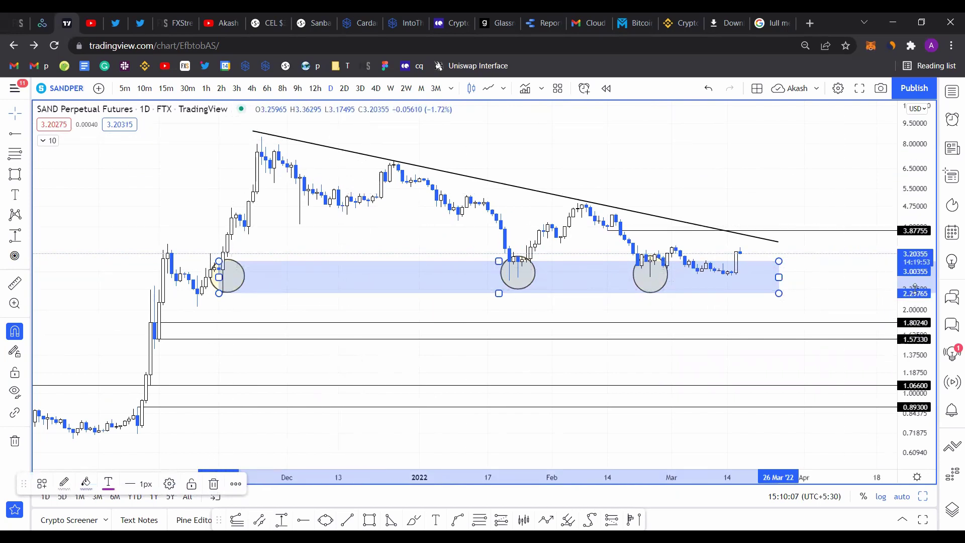
drag(778, 276, 842, 277)
double_click(842, 277)
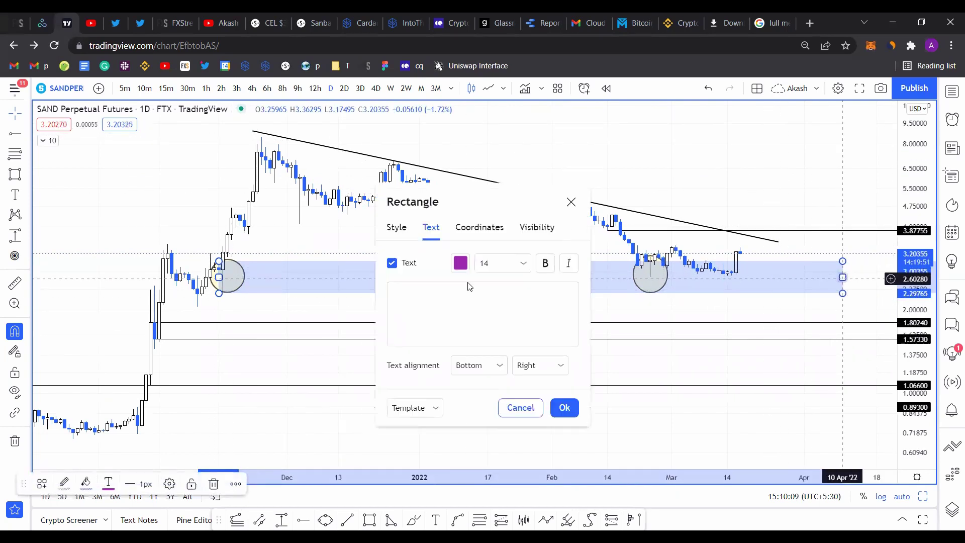
click(447, 303)
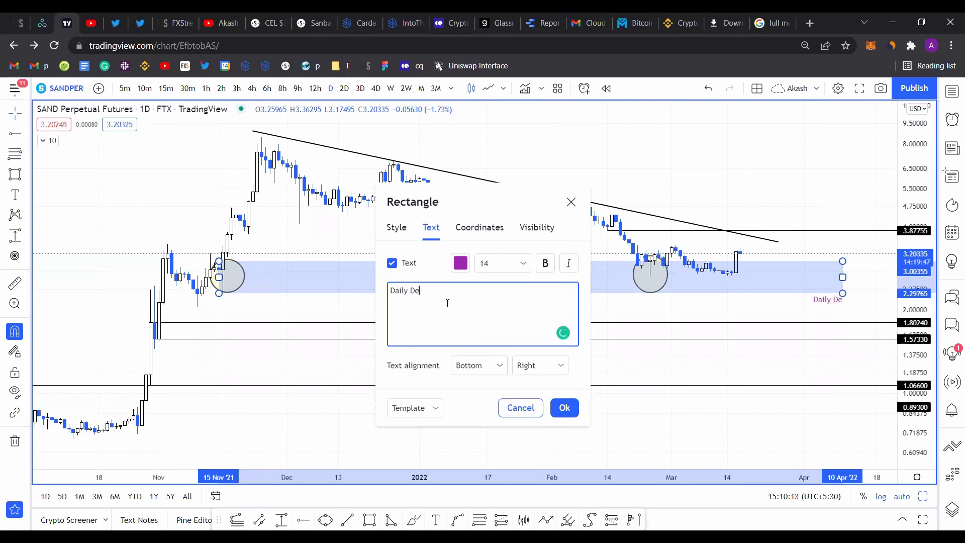
click(468, 369)
click(464, 388)
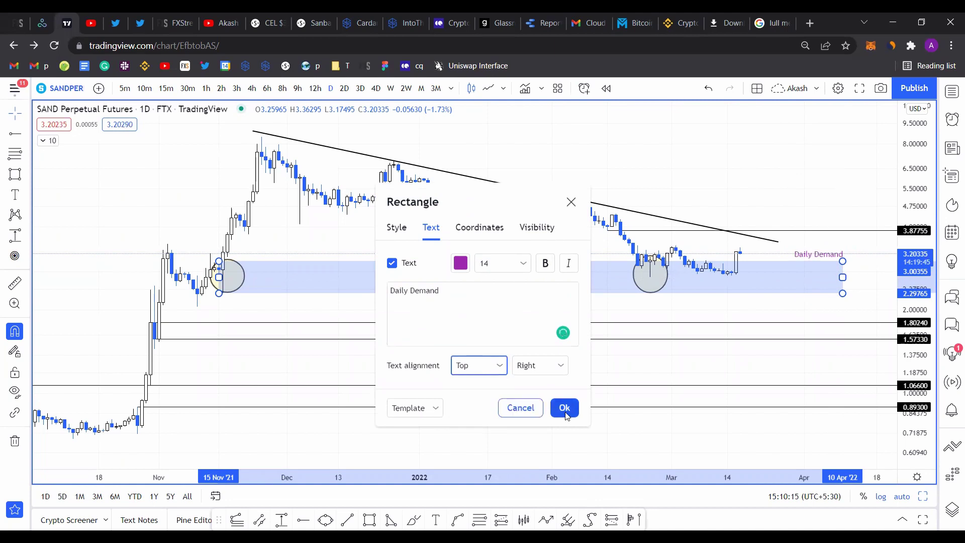
click(564, 408)
scroll(218, 251, up, 2)
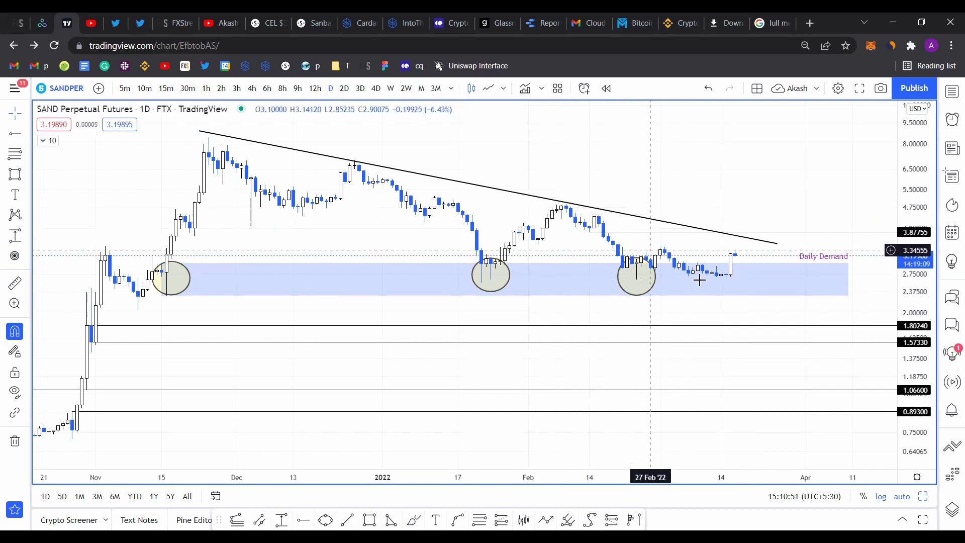
shift+click(735, 257)
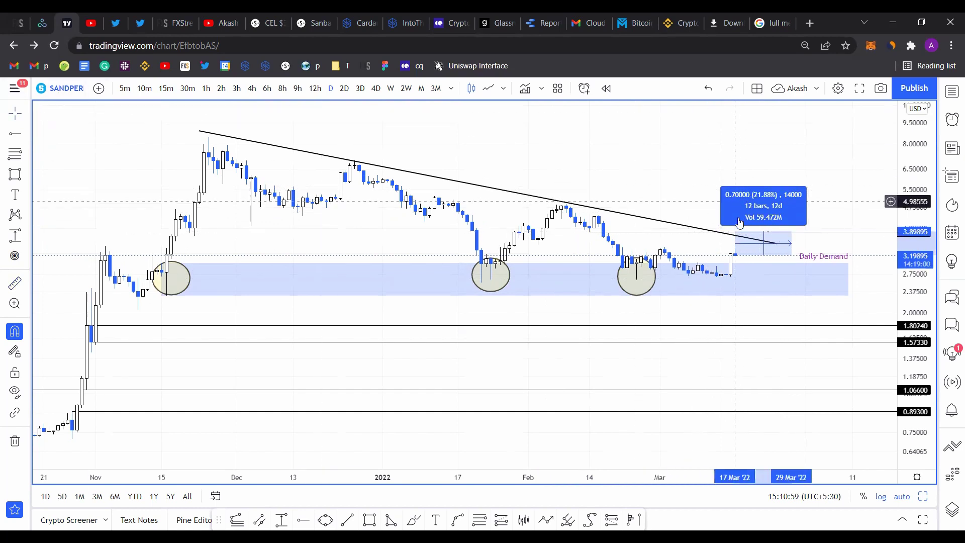
click(923, 238)
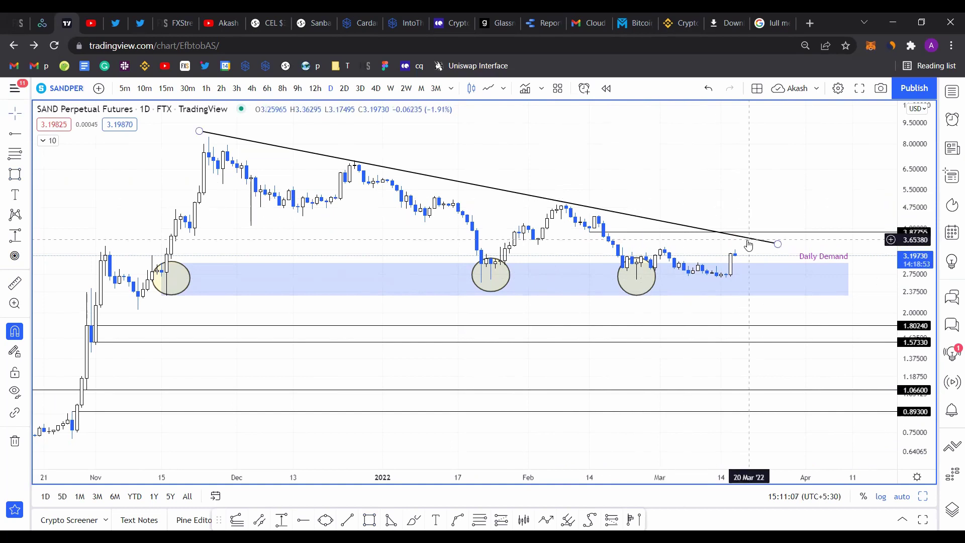
click(730, 237)
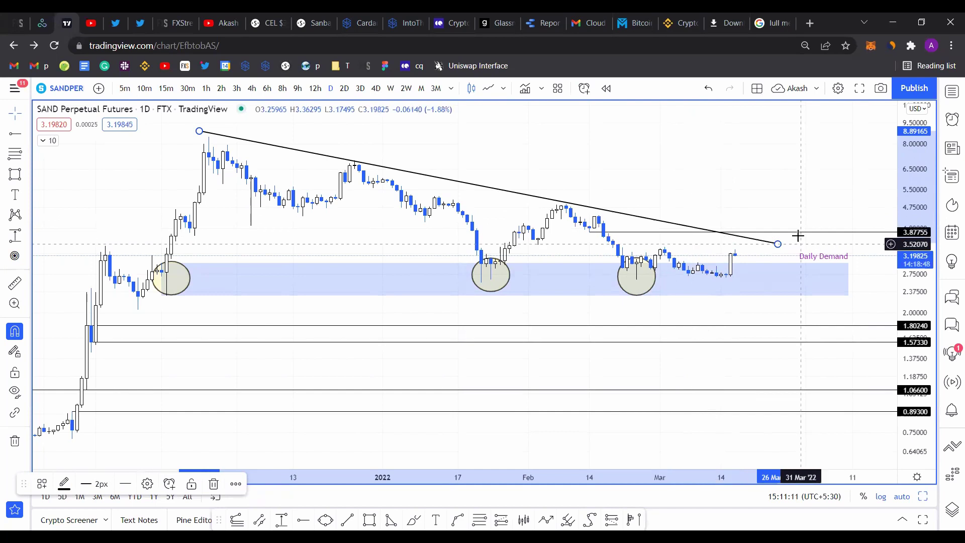
click(734, 216)
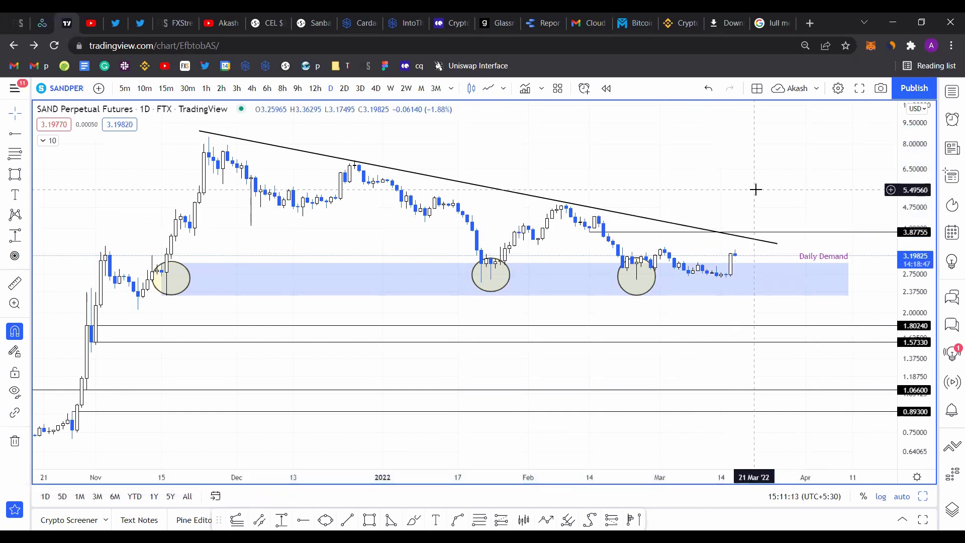
scroll(755, 189, down, 4)
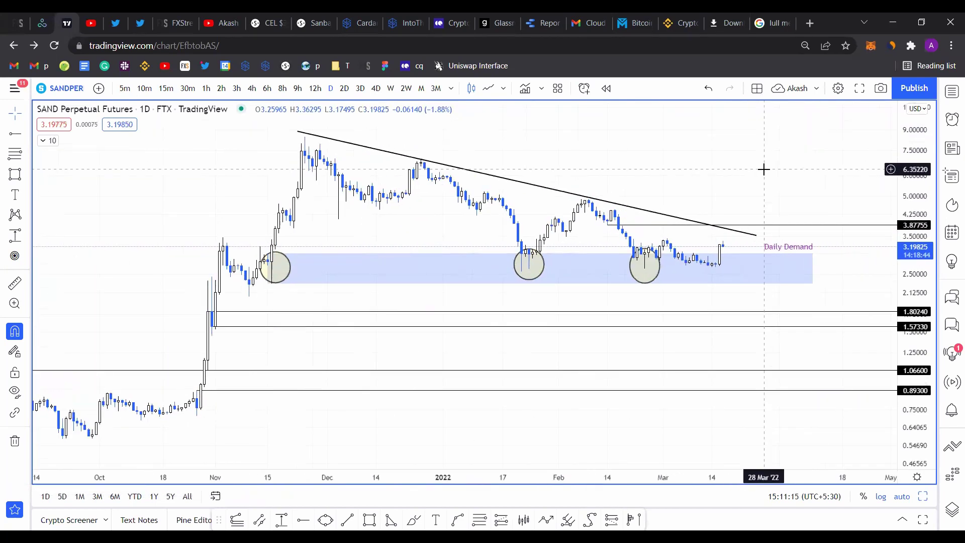
scroll(730, 226, right, 2)
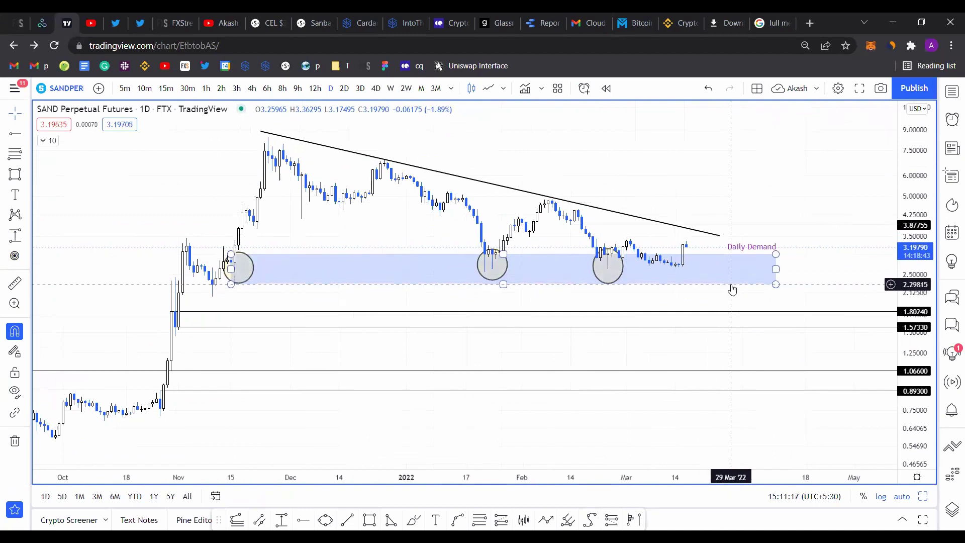
click(727, 283)
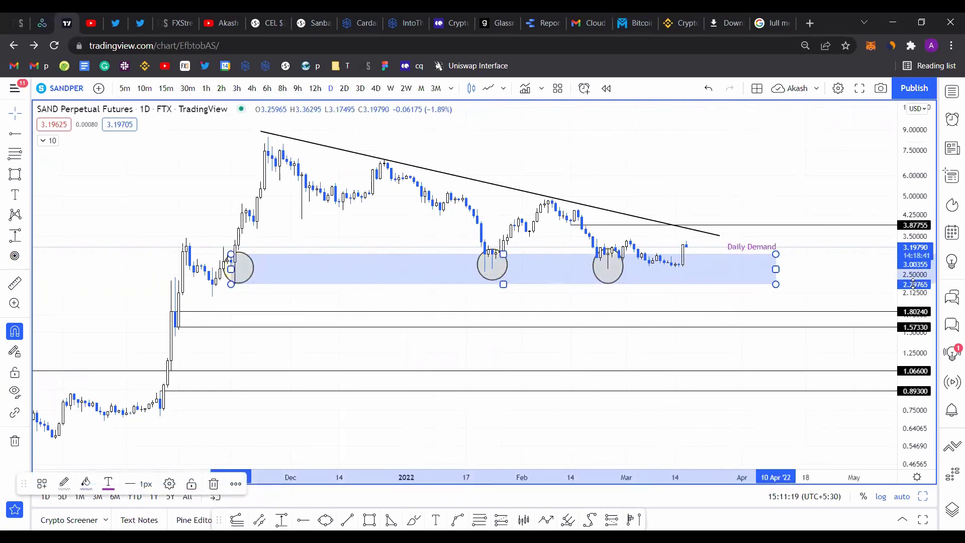
scroll(913, 283, down, 1)
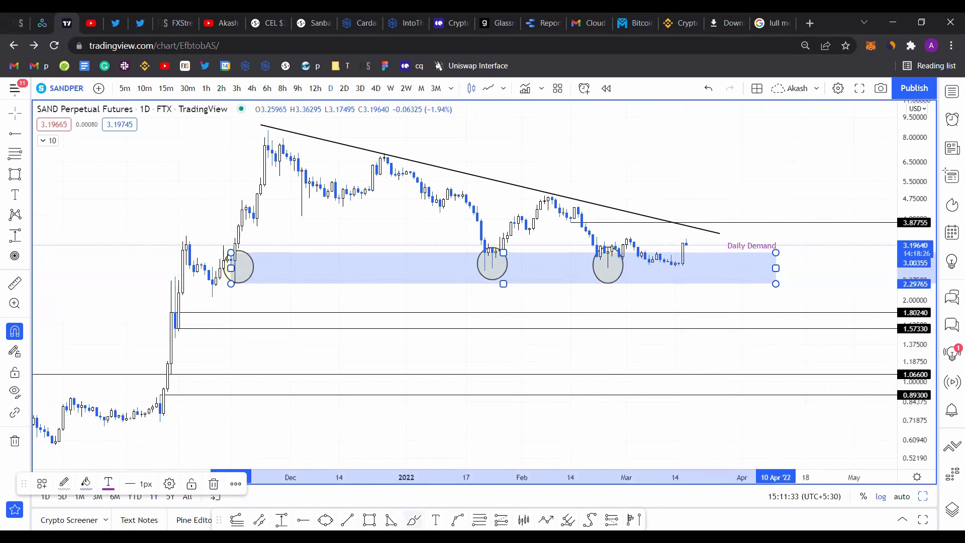
Freehand-draw a path from the latest candle falling to 1.57330, then ranging upward.
click(413, 519)
click(694, 245)
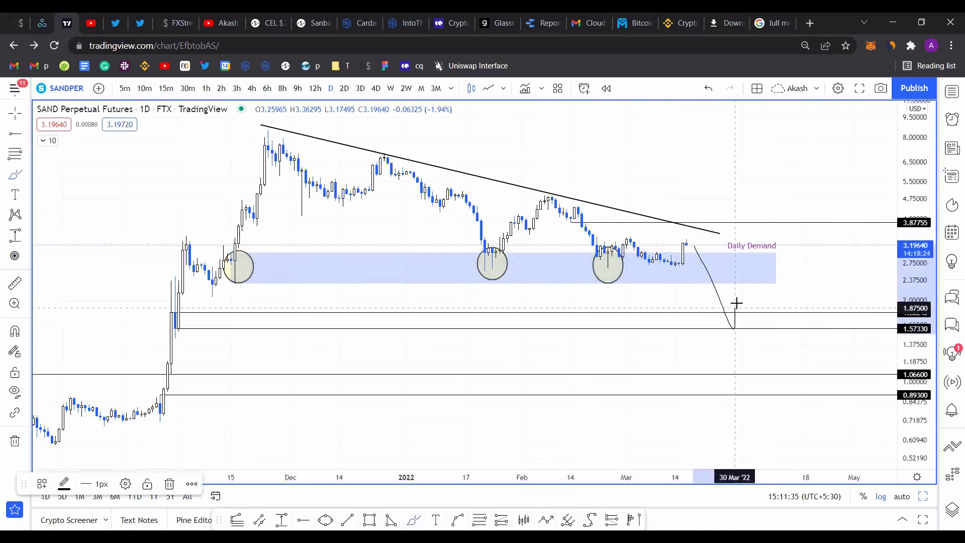
mouse_move(736, 303)
mouse_down()
mouse_move(757, 326)
mouse_move(785, 329)
mouse_move(802, 313)
mouse_up()
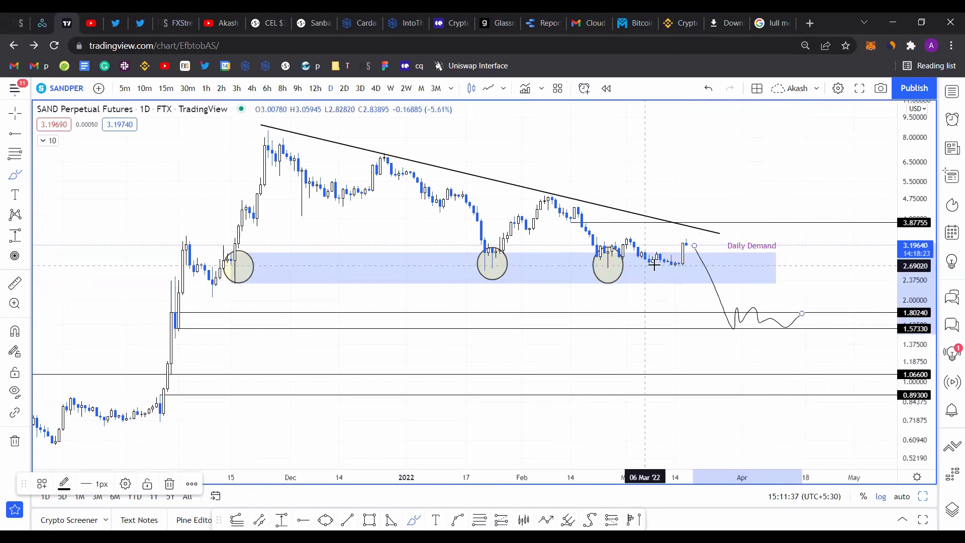
Circle the late-February demand-zone candles and the projected 1.80240–1.57330 consolidation.
mouse_move(636, 254)
mouse_down()
mouse_move(610, 246)
mouse_move(598, 259)
mouse_move(640, 254)
mouse_move(607, 246)
mouse_up()
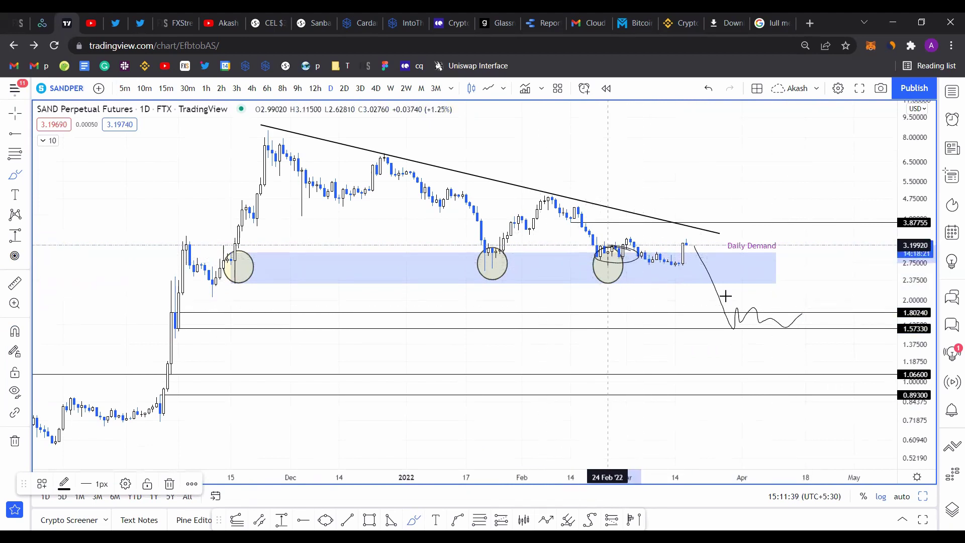
mouse_move(741, 313)
mouse_down()
mouse_move(769, 321)
mouse_move(752, 312)
mouse_up()
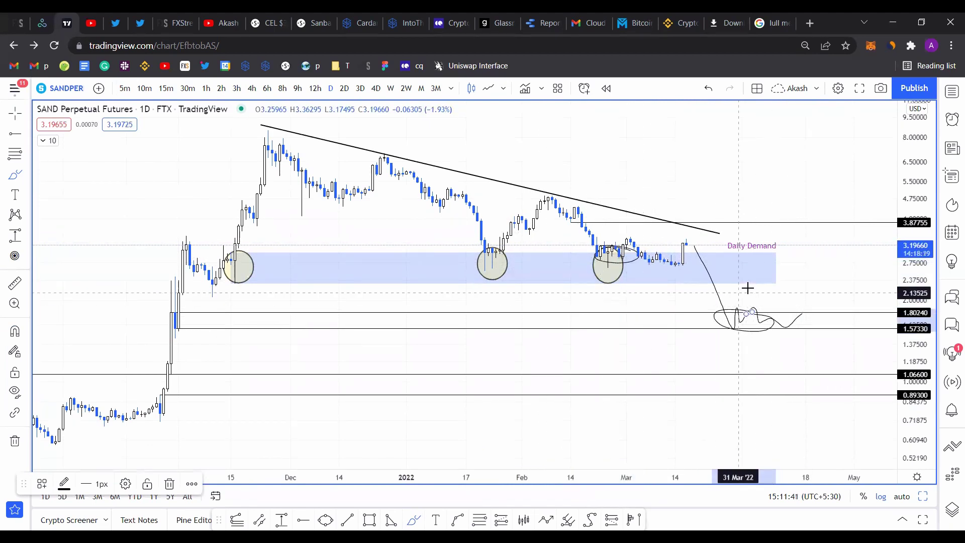
click(743, 280)
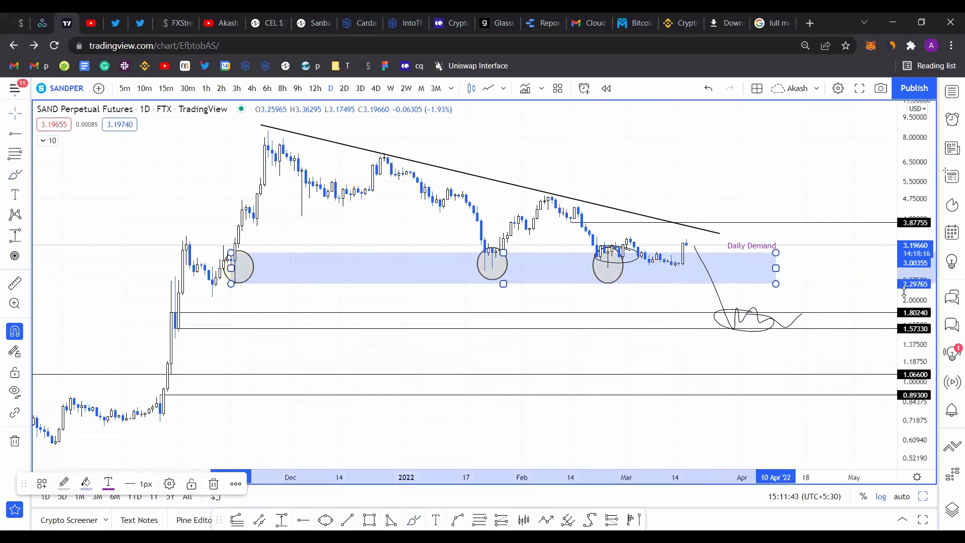
click(873, 282)
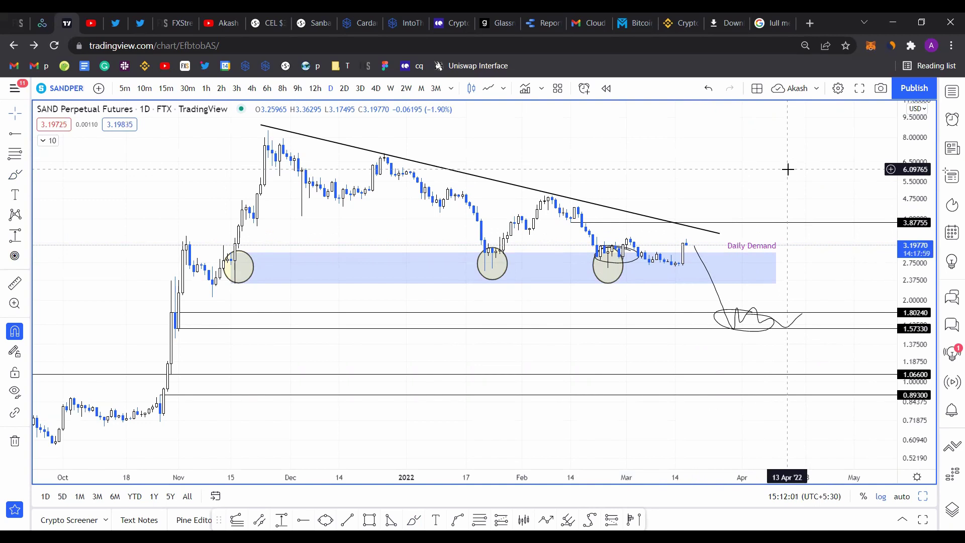
click(798, 223)
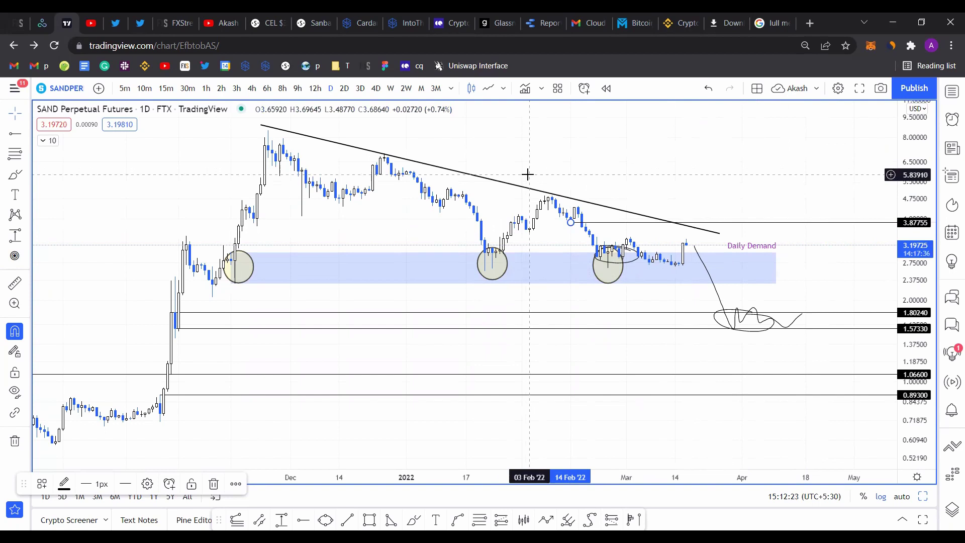
click(713, 199)
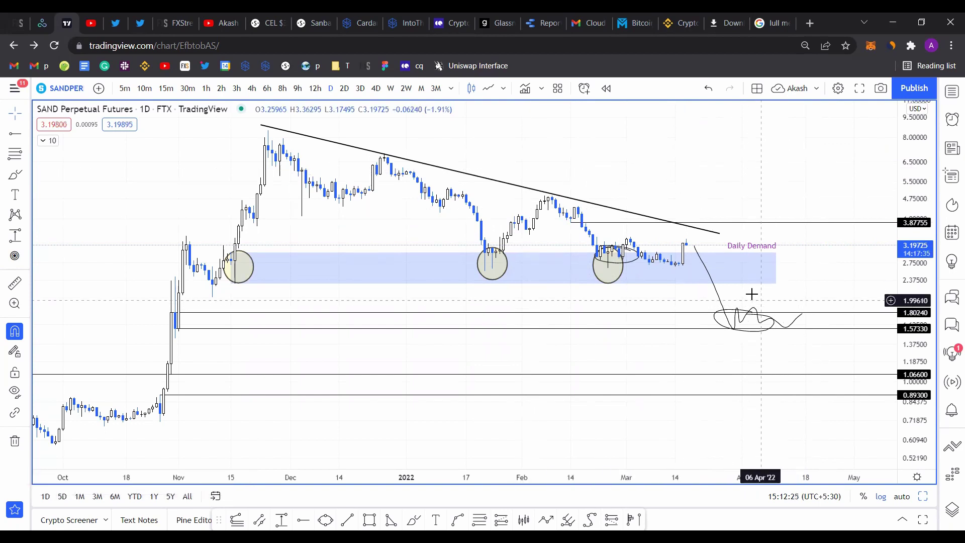
click(759, 277)
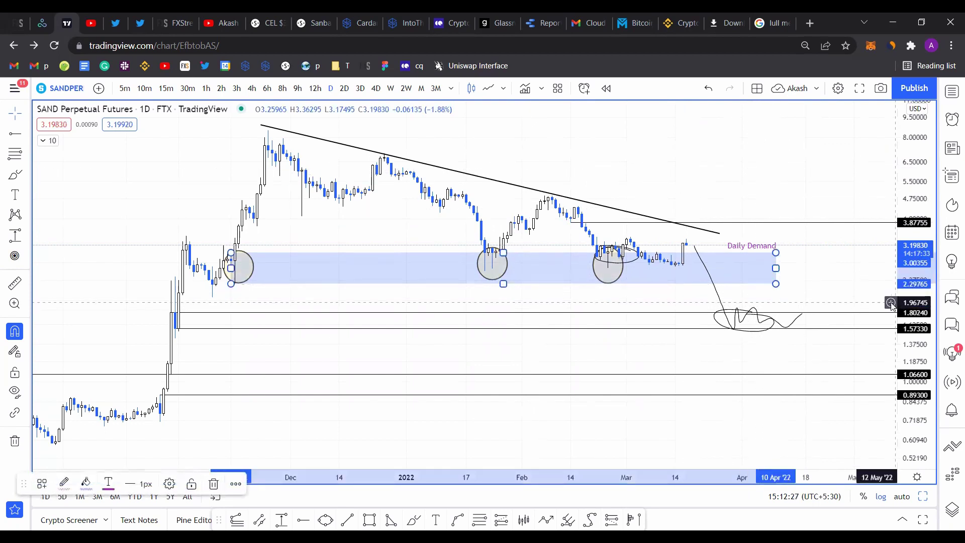